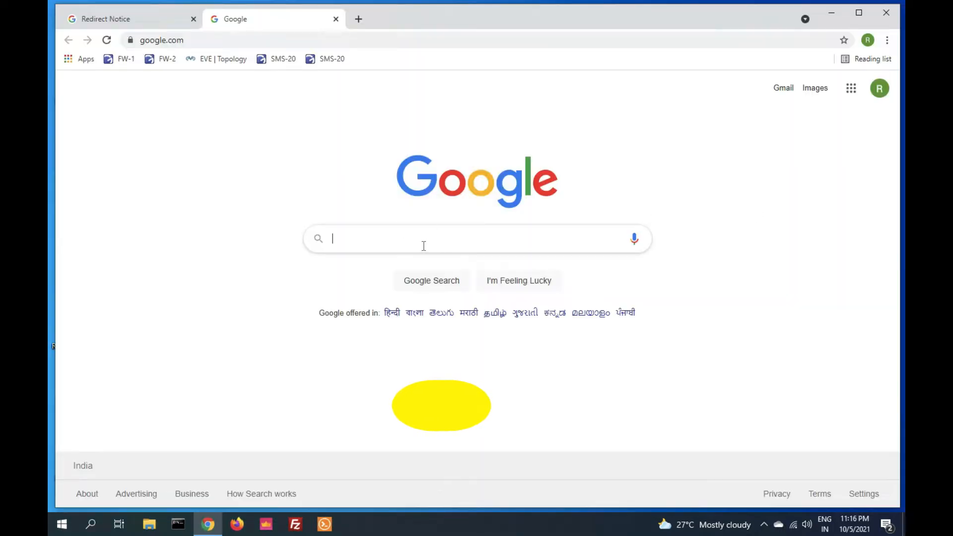
- Search Google for 'download windows 11' and open Microsoft's Download Windows 11 page
click(424, 245)
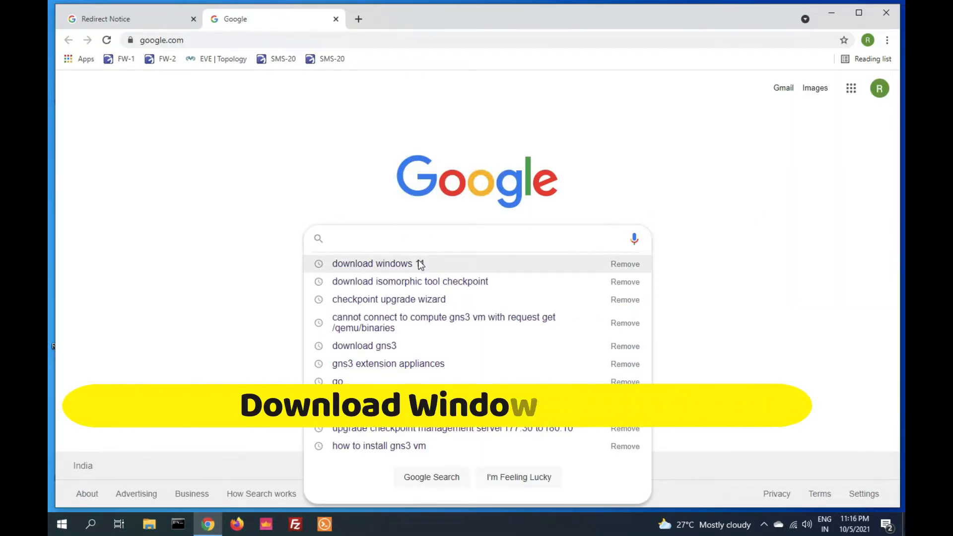
click(419, 263)
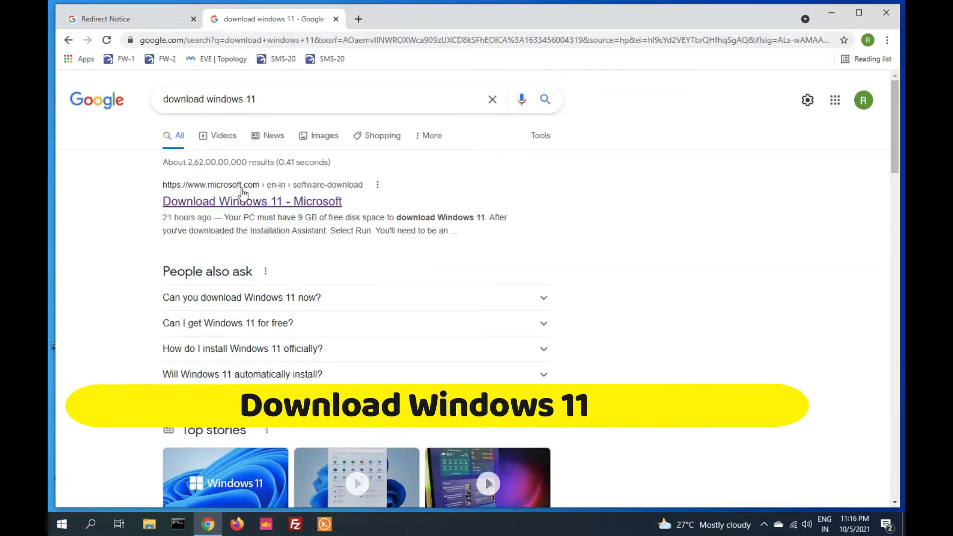
click(198, 207)
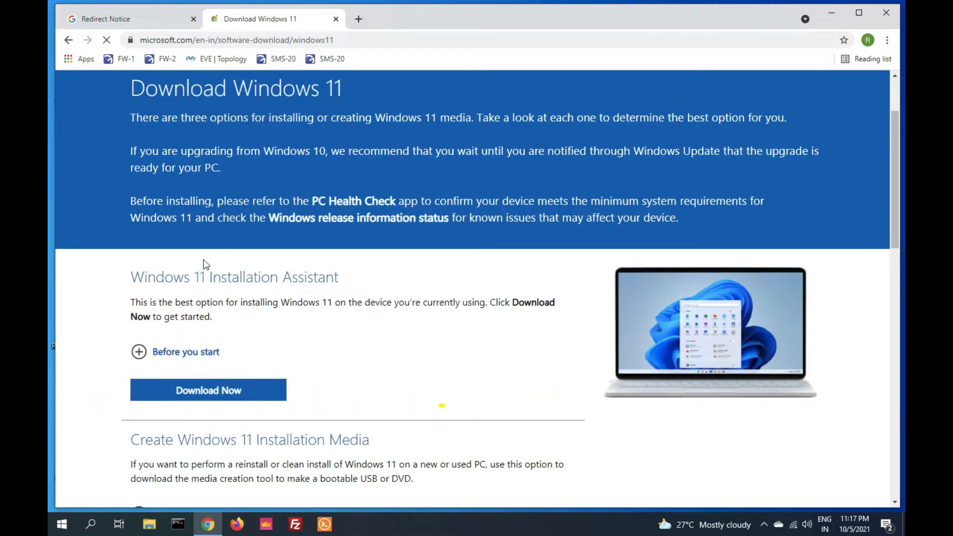
- Download the media creation tool from the Create Windows 11 Installation Media section
scroll(340, 324, down, 1)
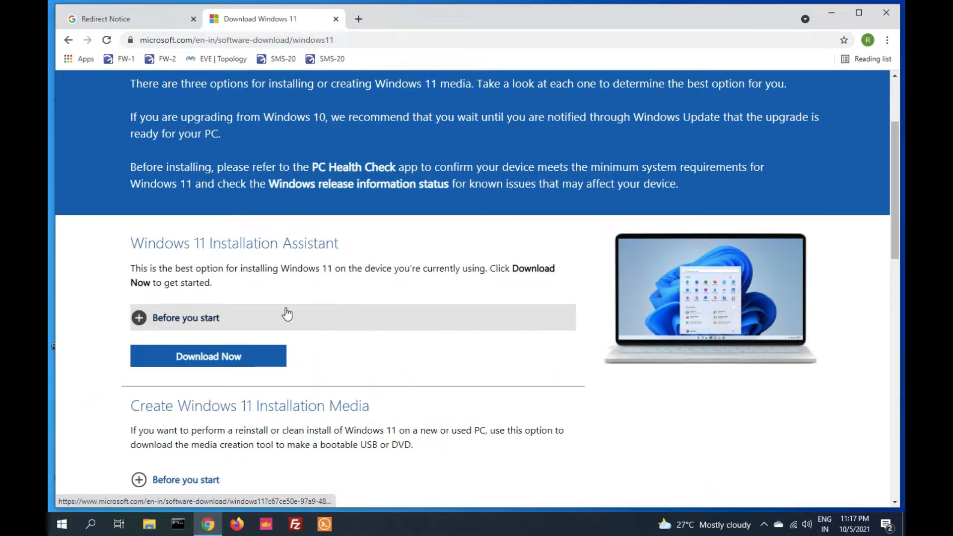
scroll(341, 369, down, 4)
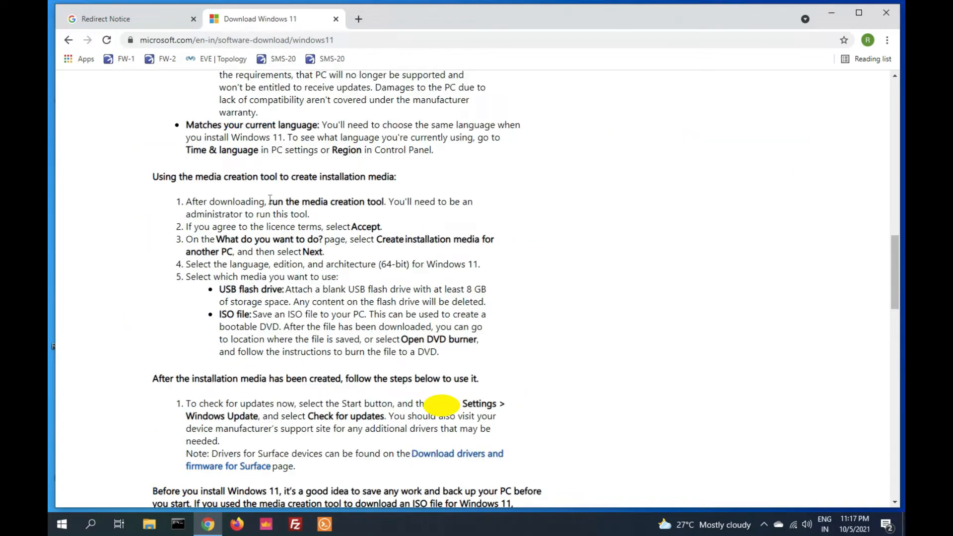
drag(269, 201, 386, 202)
scroll(344, 344, down, 2)
scroll(344, 343, down, 9)
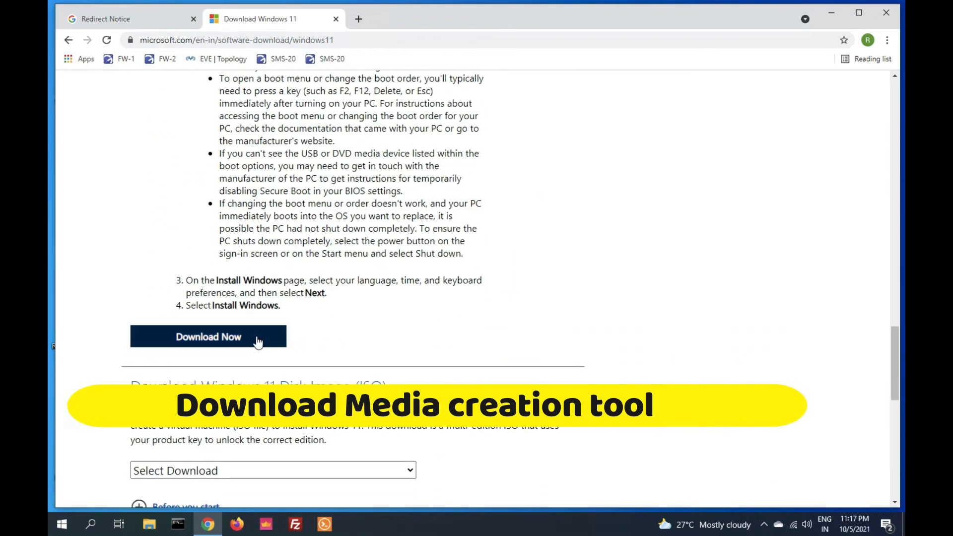
click(208, 341)
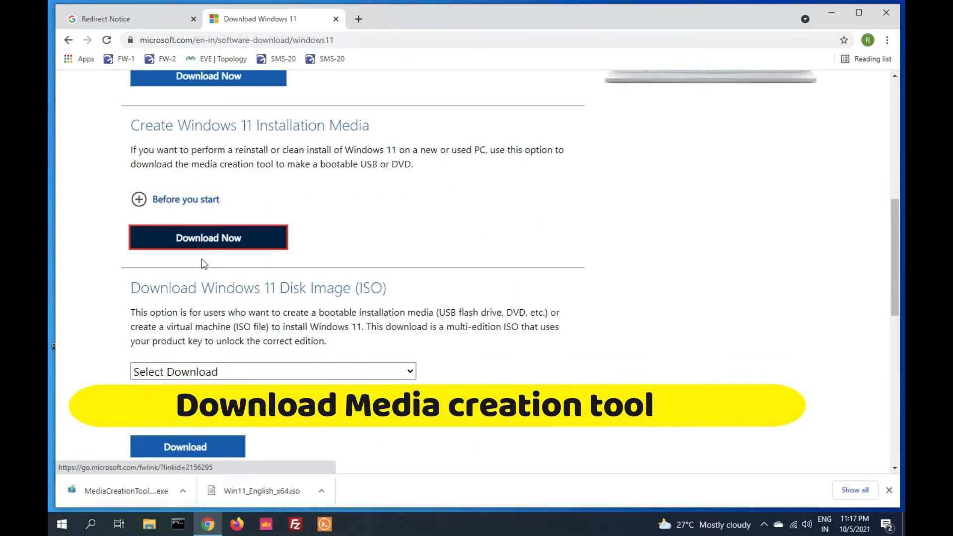
- Run MediaCreationTool.exe from the download bar and approve its UAC prompt
click(144, 491)
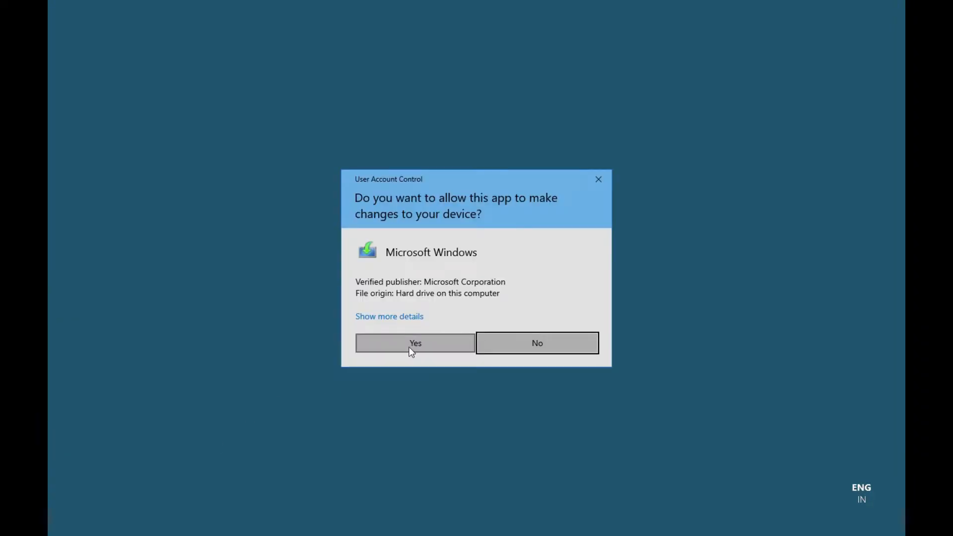
click(412, 348)
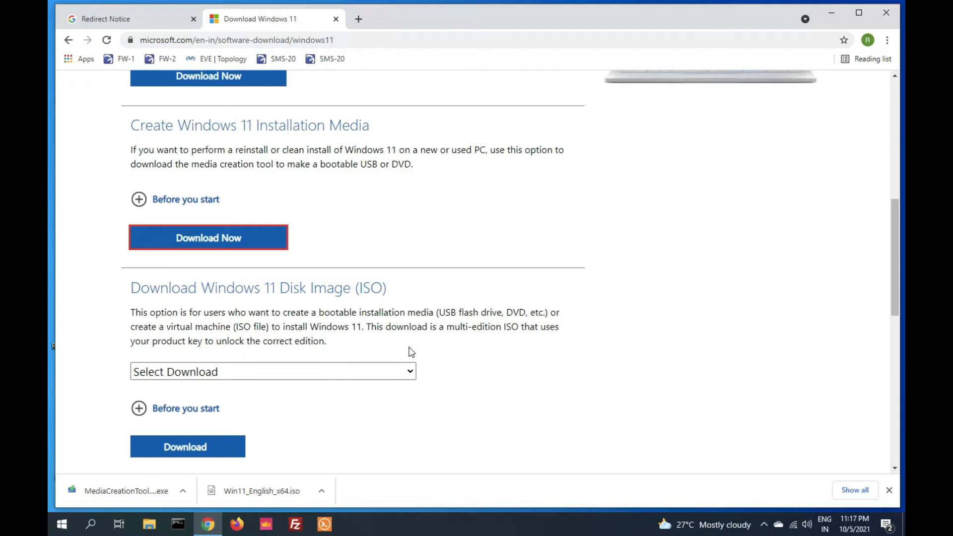
key(ctrl+t)
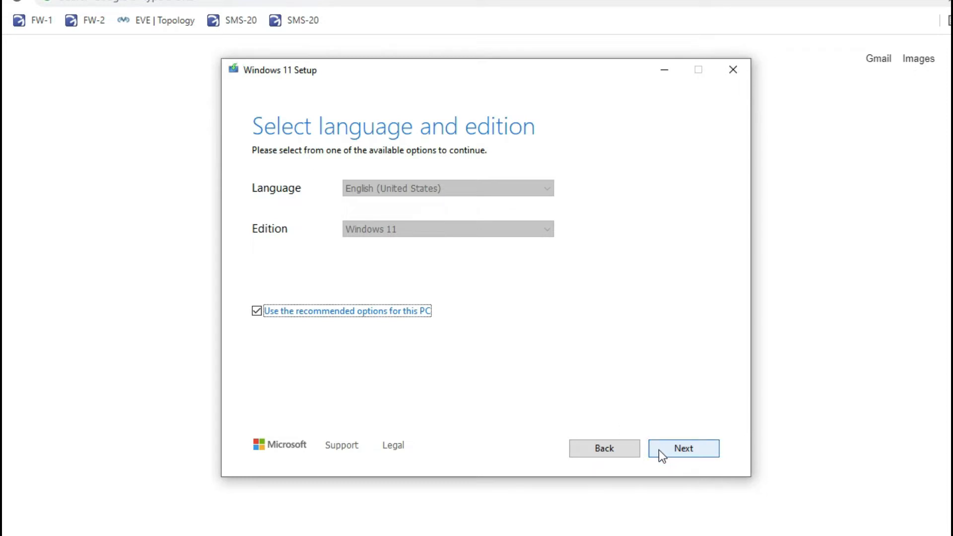
- Accept English (United States) and Windows 11, choose USB flash drive media, and target drive F:
click(678, 450)
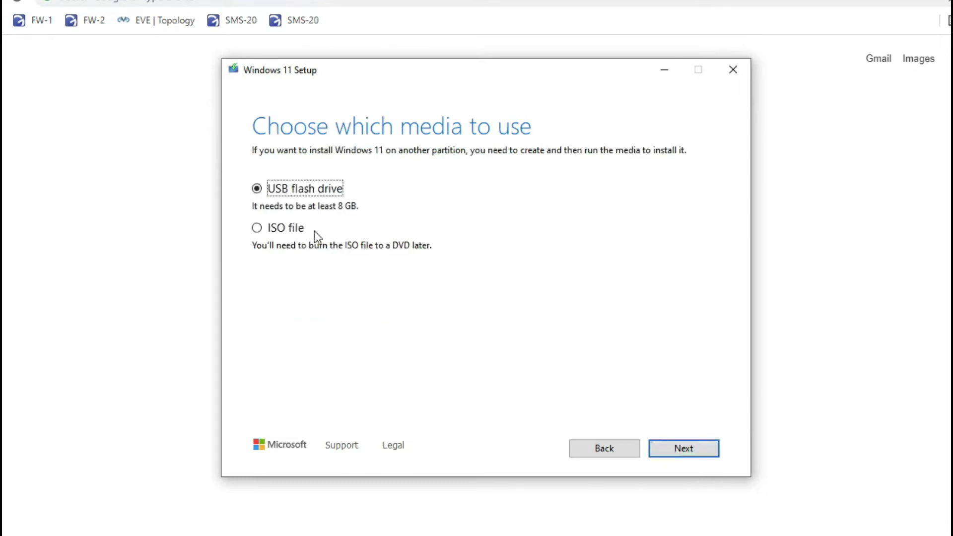
click(258, 228)
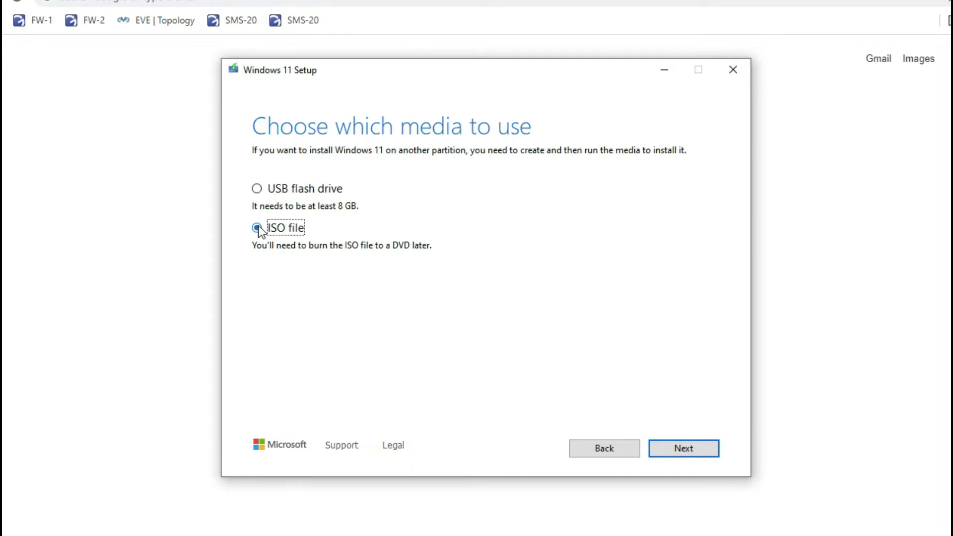
click(258, 190)
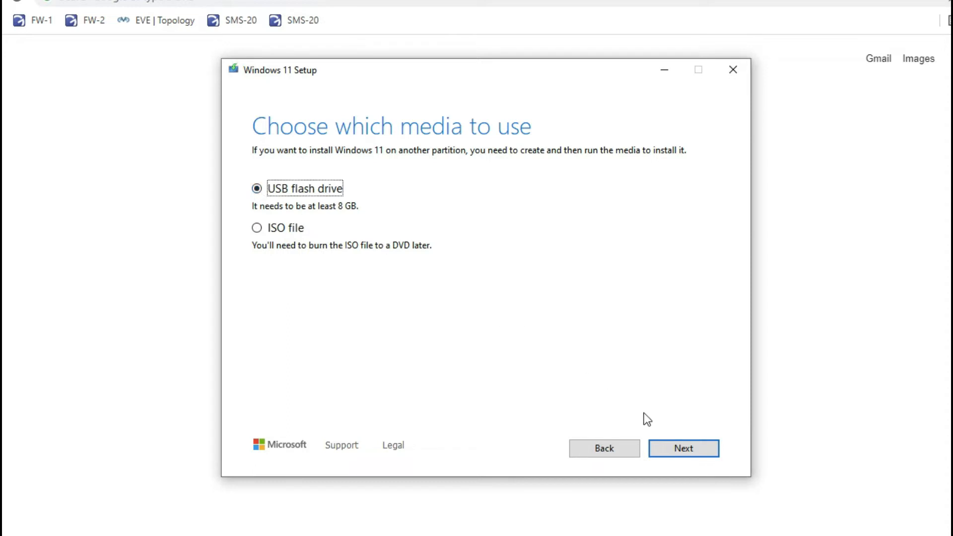
click(676, 450)
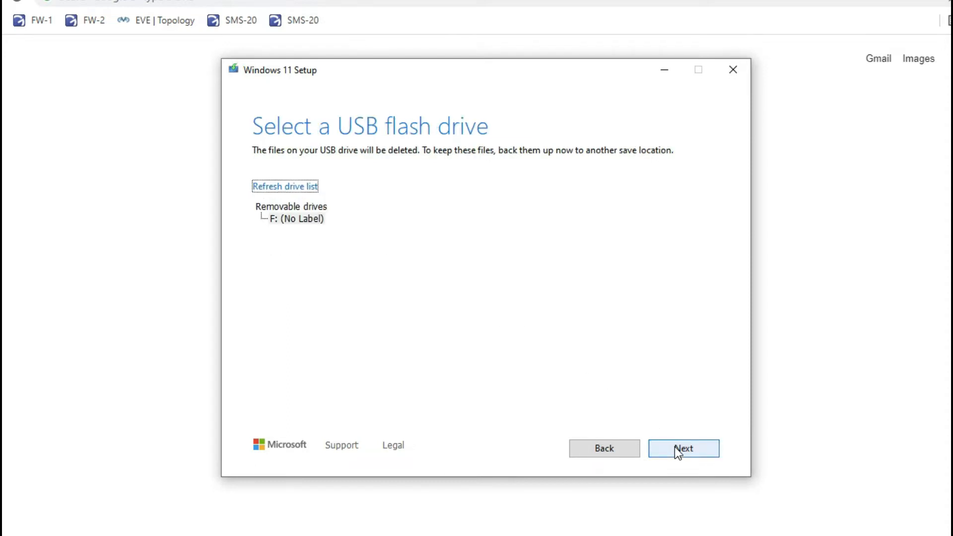
click(276, 219)
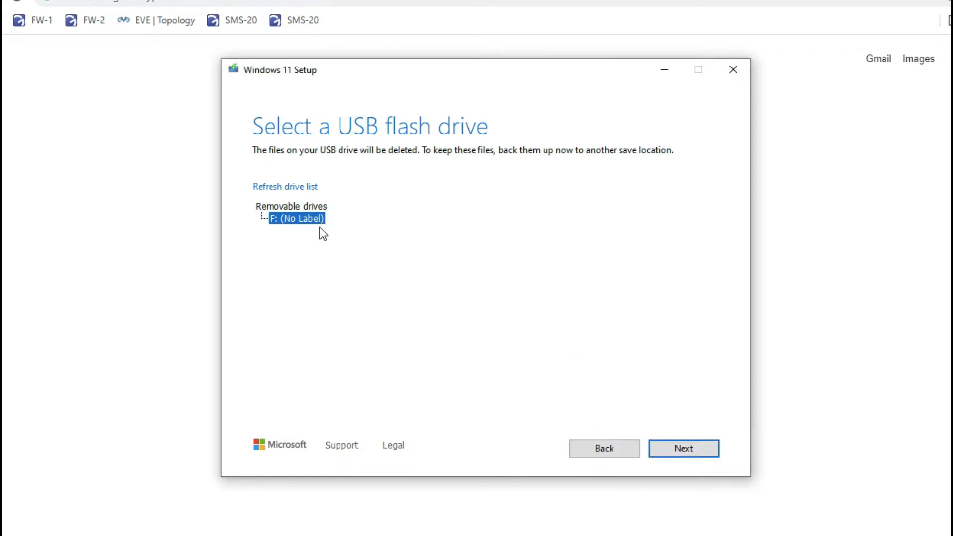
- Create the Windows 11 installation media on drive F: and finish once it's ready
click(685, 448)
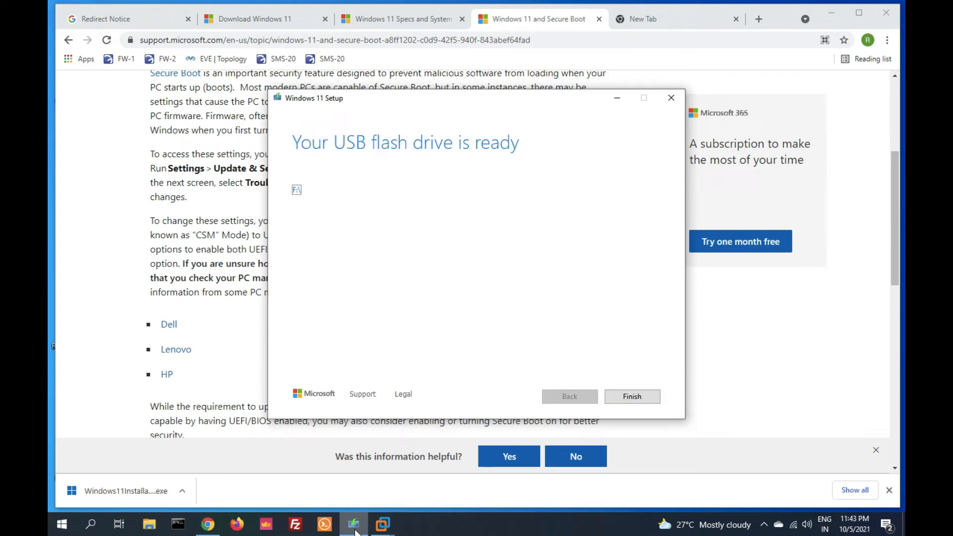
click(638, 399)
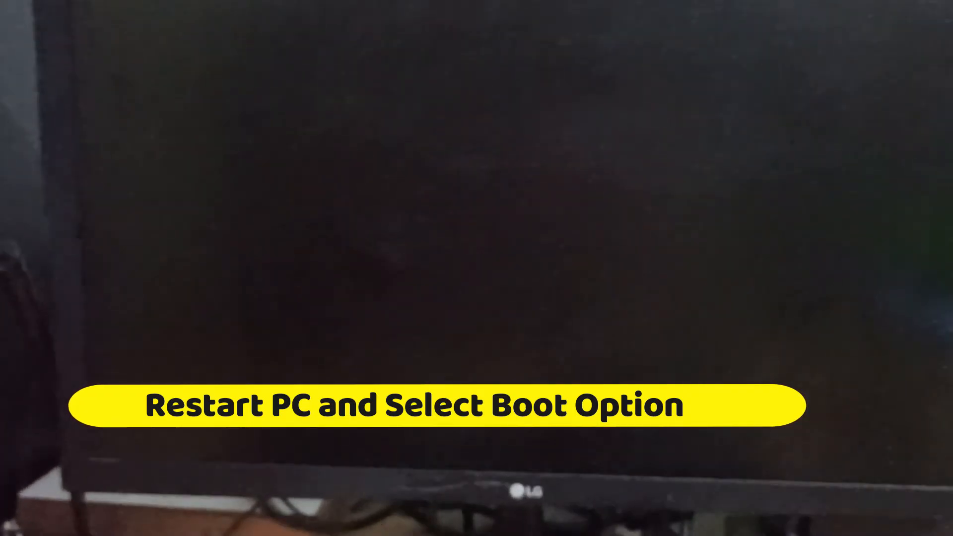
- Open the F12 boot menu and boot from UEFI: KingstonDataTraveler 3.0, Partition 1
key(F12)
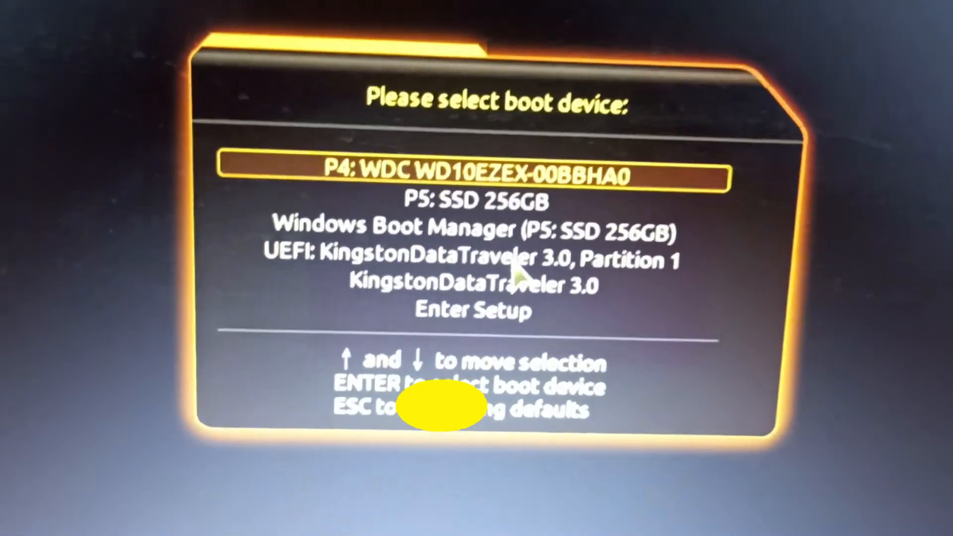
key(Down)
key(Down)
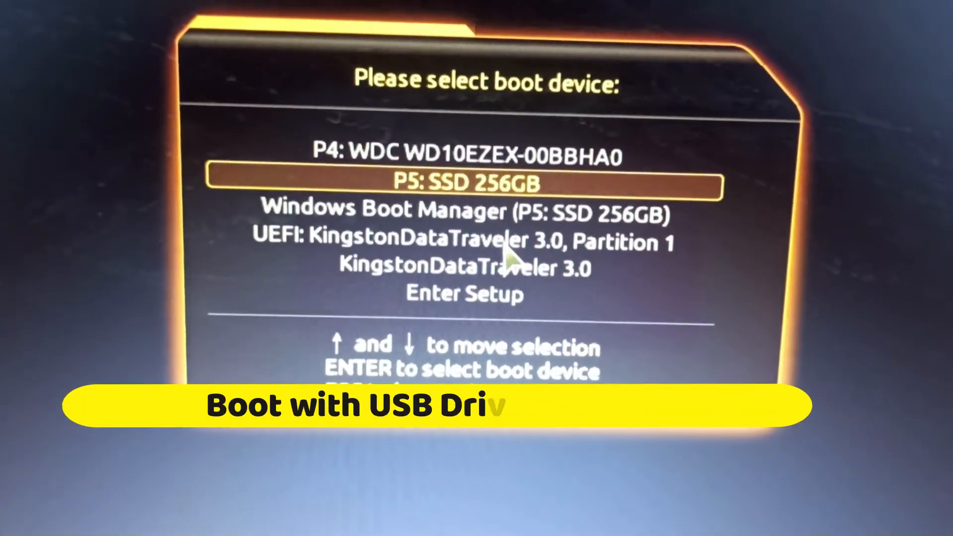
key(Down)
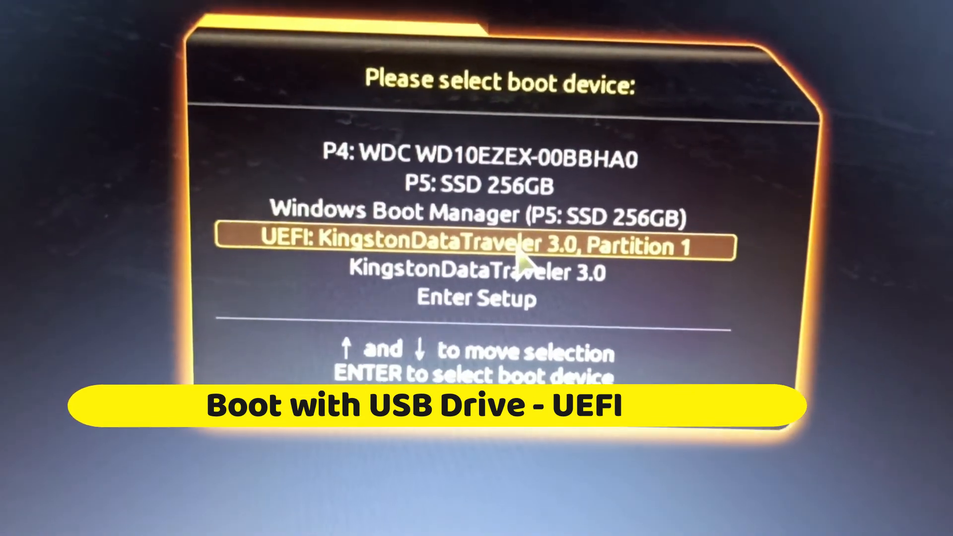
key(Return)
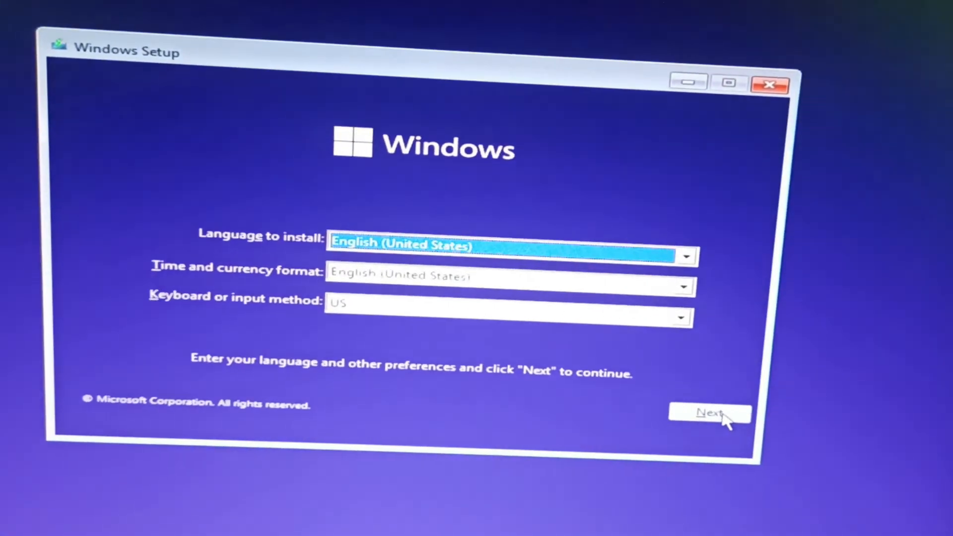
- Keep English (United States) defaults and choose Install now
click(715, 430)
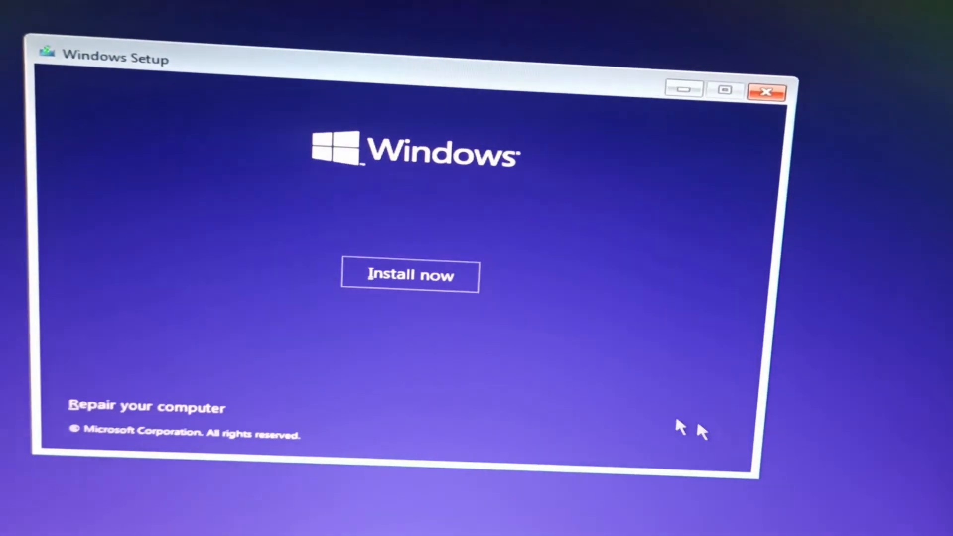
click(423, 284)
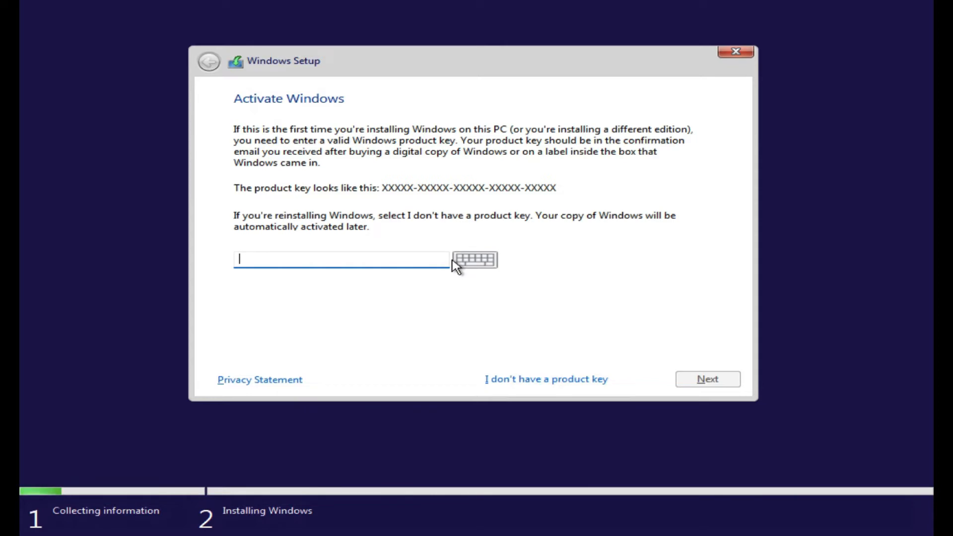
- Skip the product key and select Windows 11 Pro as the edition
click(490, 385)
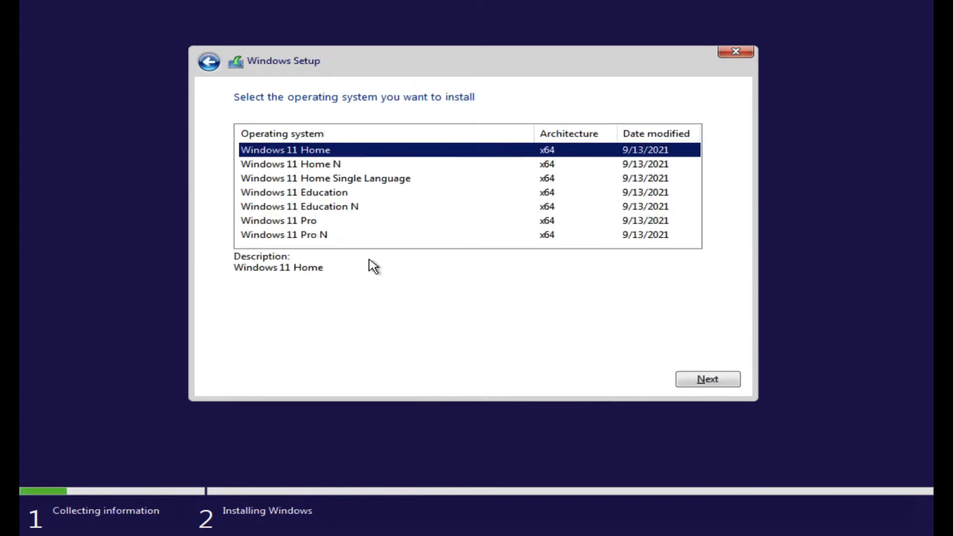
click(298, 224)
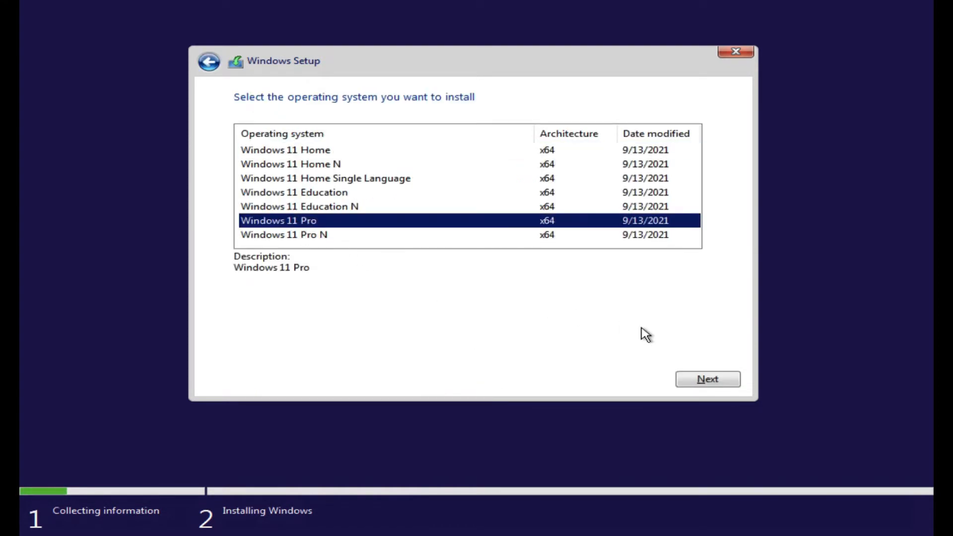
click(700, 374)
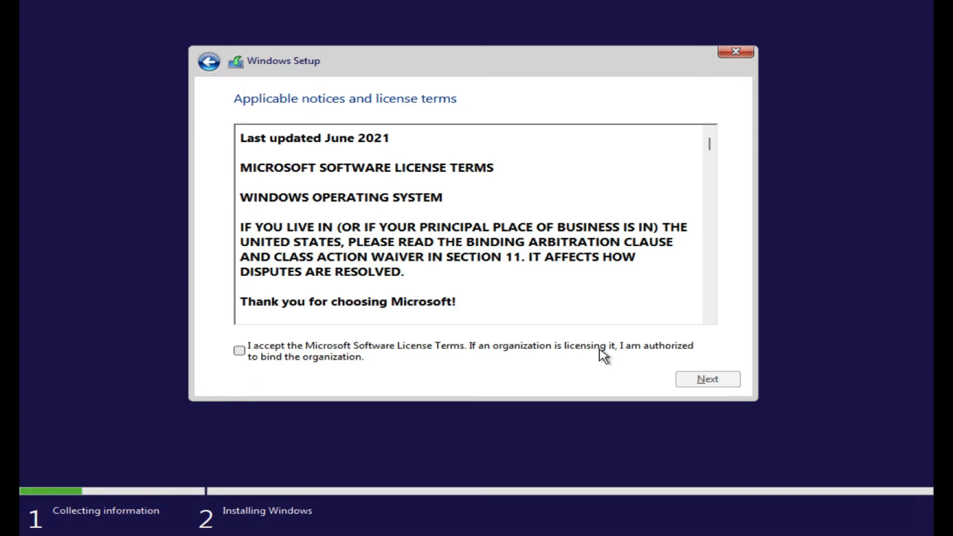
- Accept the Microsoft Software License Terms and choose a custom clean install
click(387, 355)
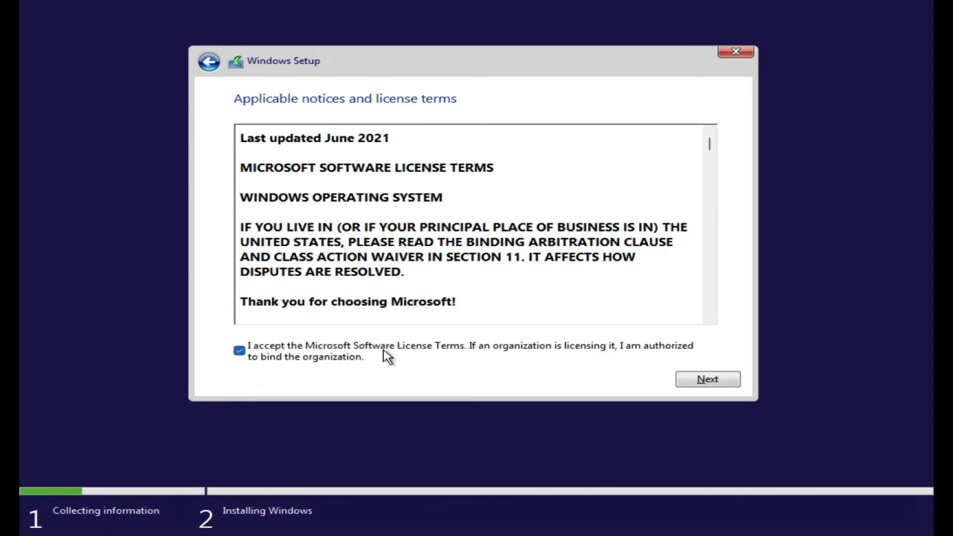
click(700, 385)
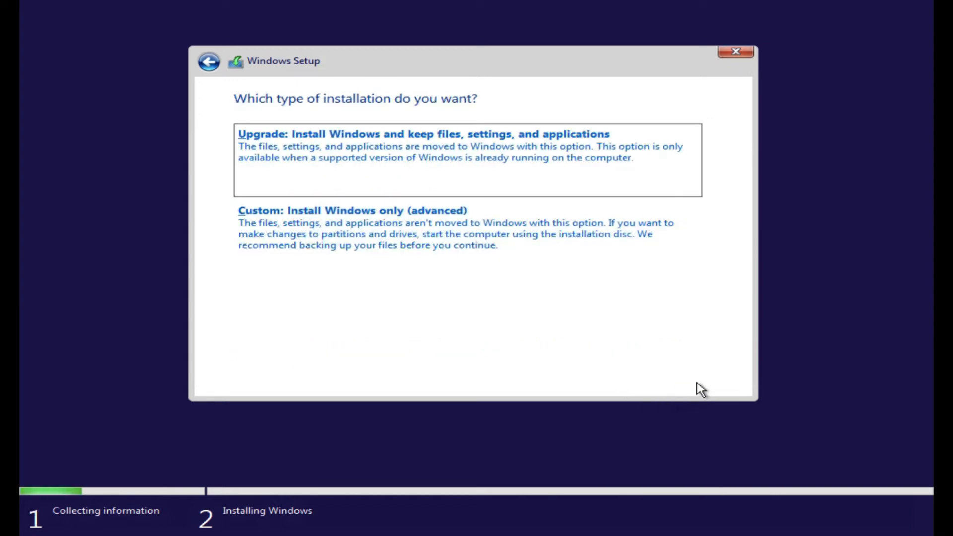
click(487, 255)
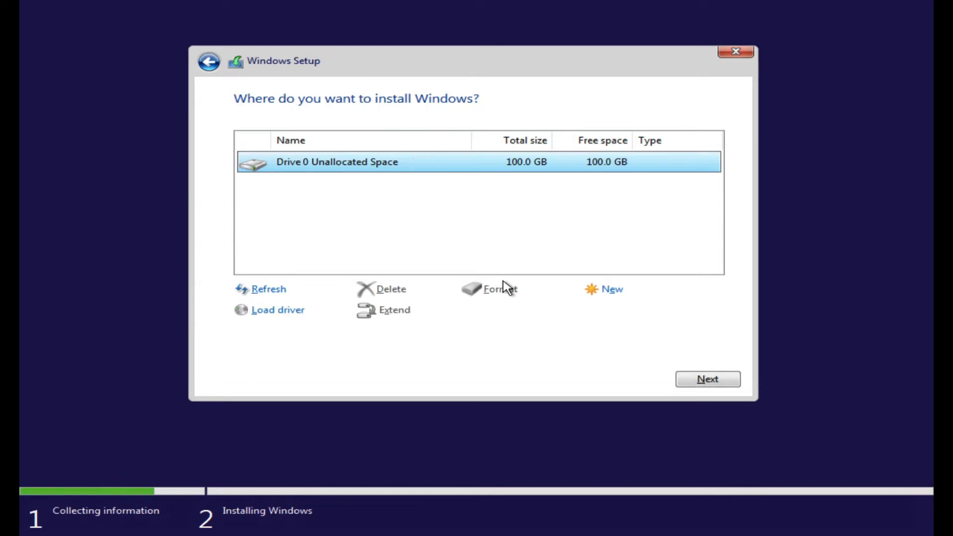
- Create partitions on the unallocated 100 GB drive and install Windows onto Partition 3
click(616, 296)
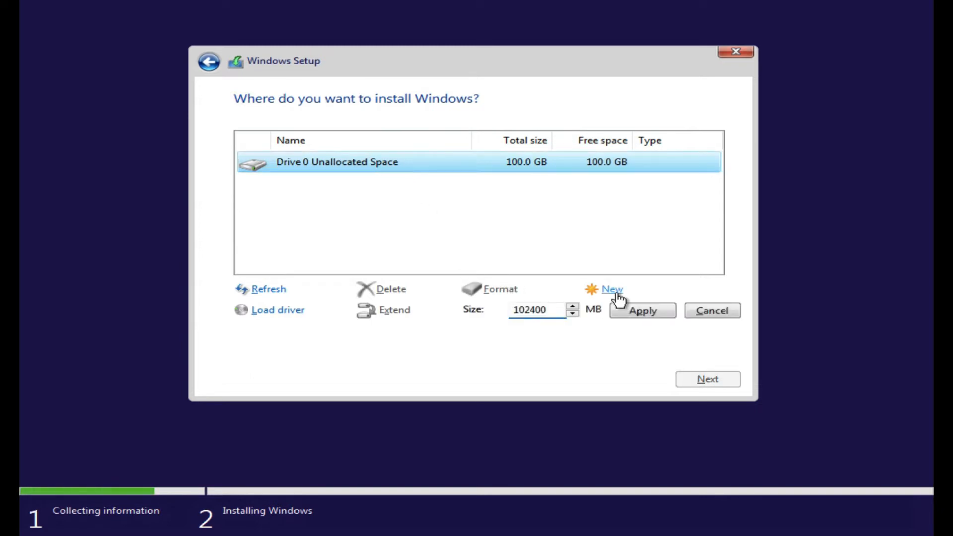
click(634, 313)
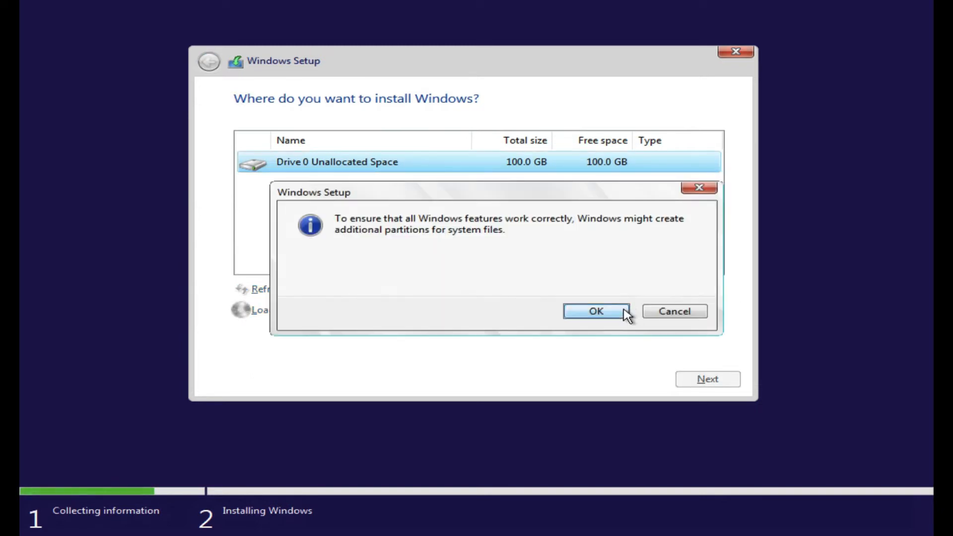
click(603, 312)
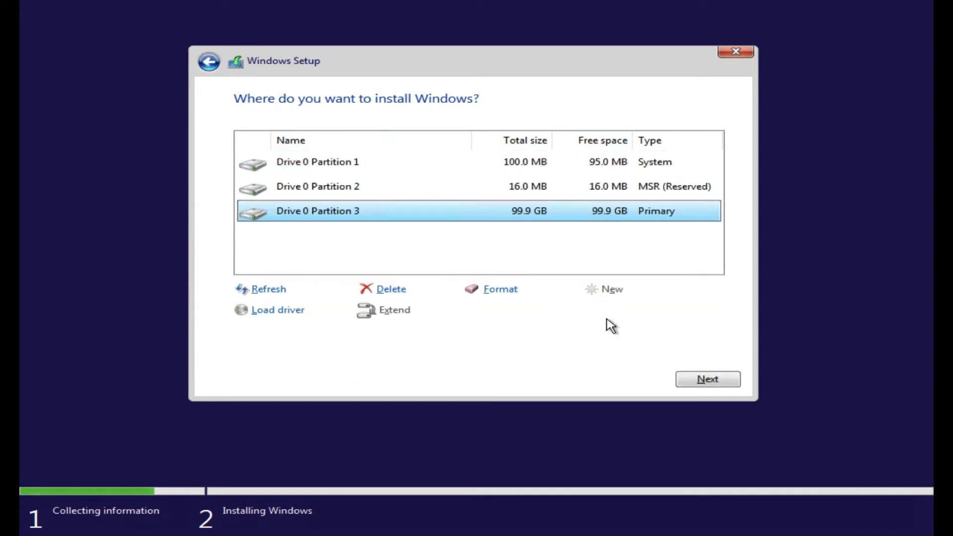
click(690, 380)
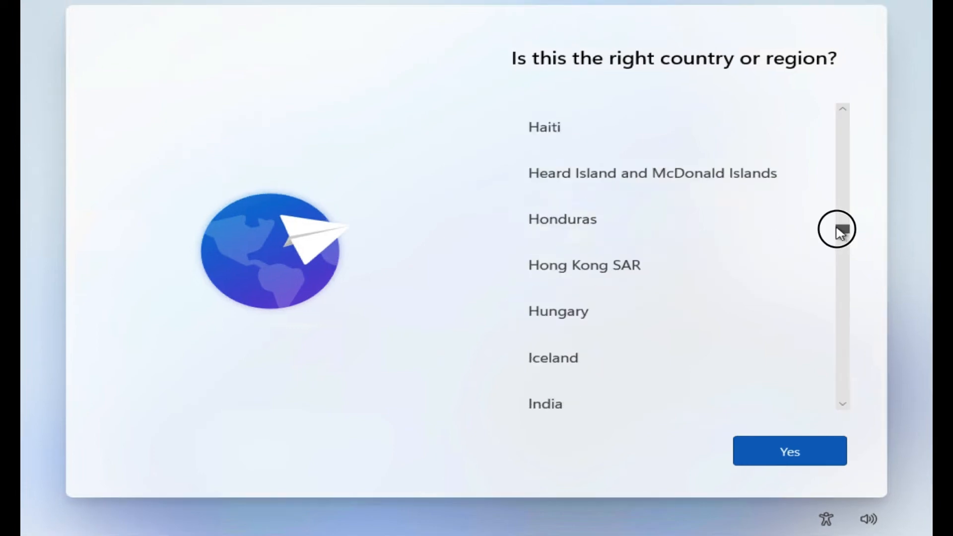
- Set the region to India, keep the US keyboard layout, and skip a second layout
drag(837, 228, 837, 232)
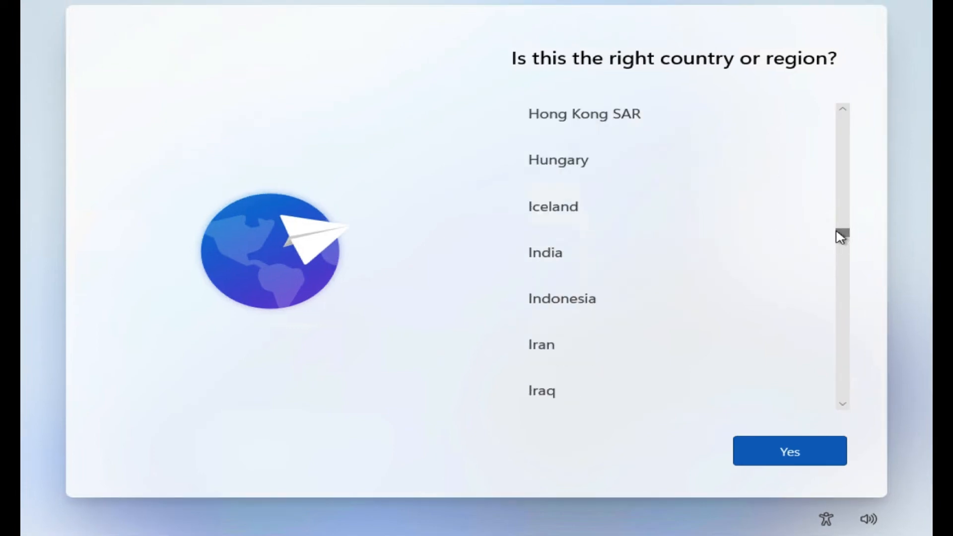
click(603, 254)
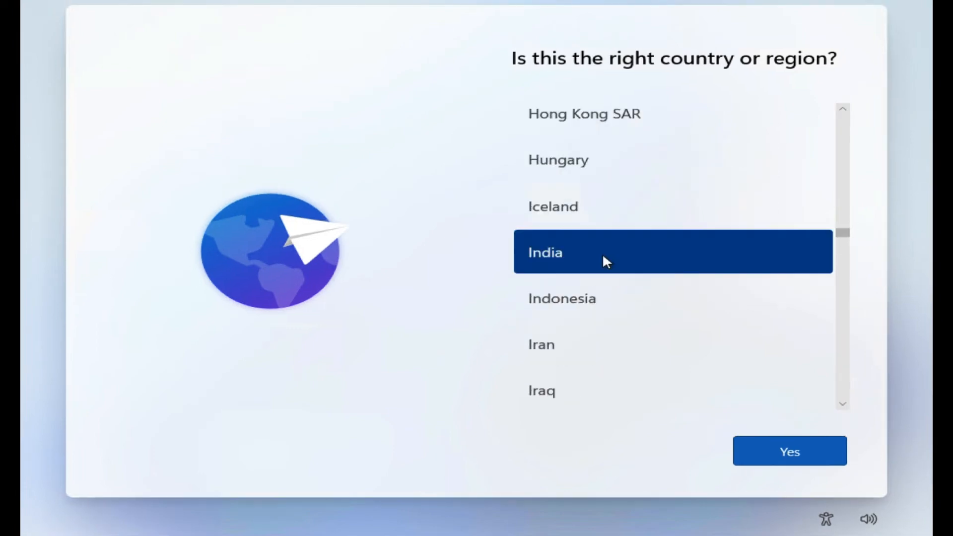
click(772, 452)
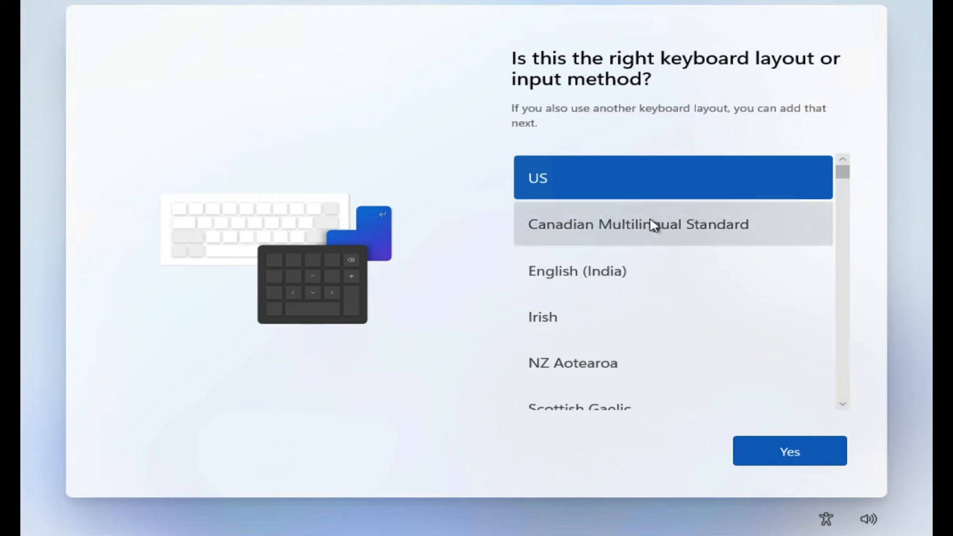
click(789, 442)
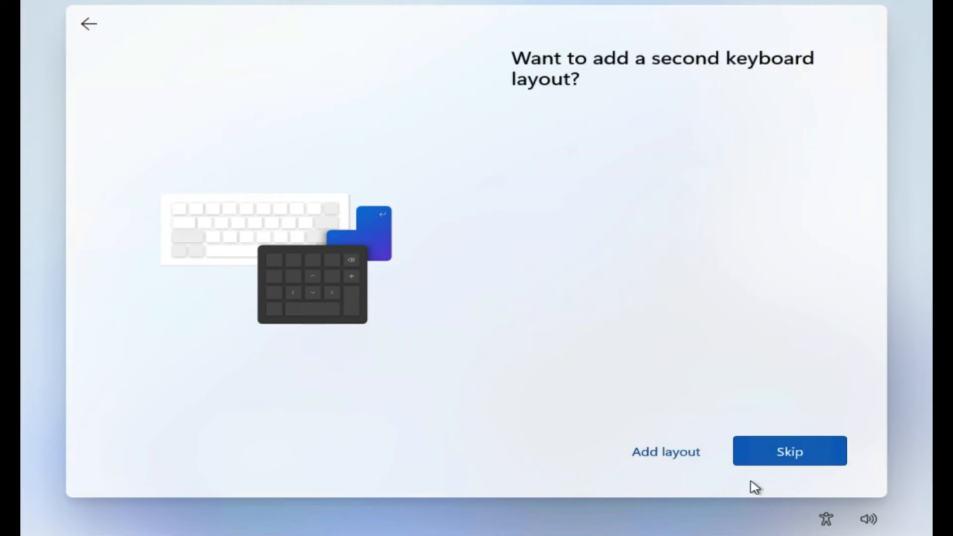
click(794, 442)
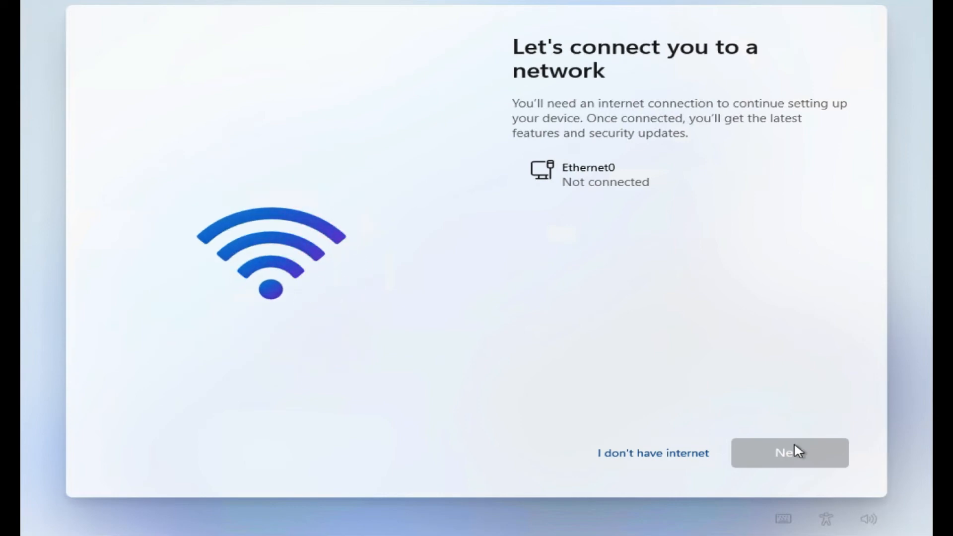
- Choose 'I don't have internet' and continue with limited offline setup
click(673, 454)
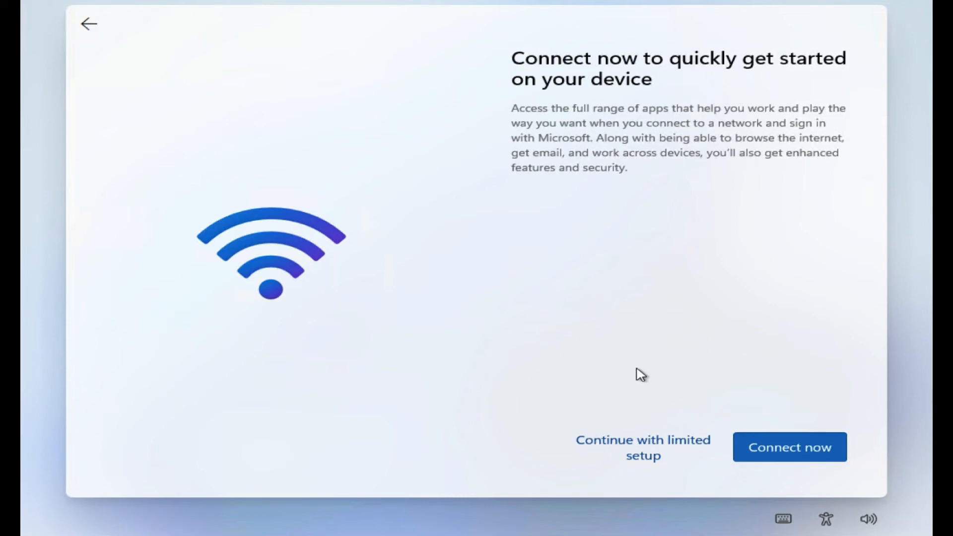
click(675, 447)
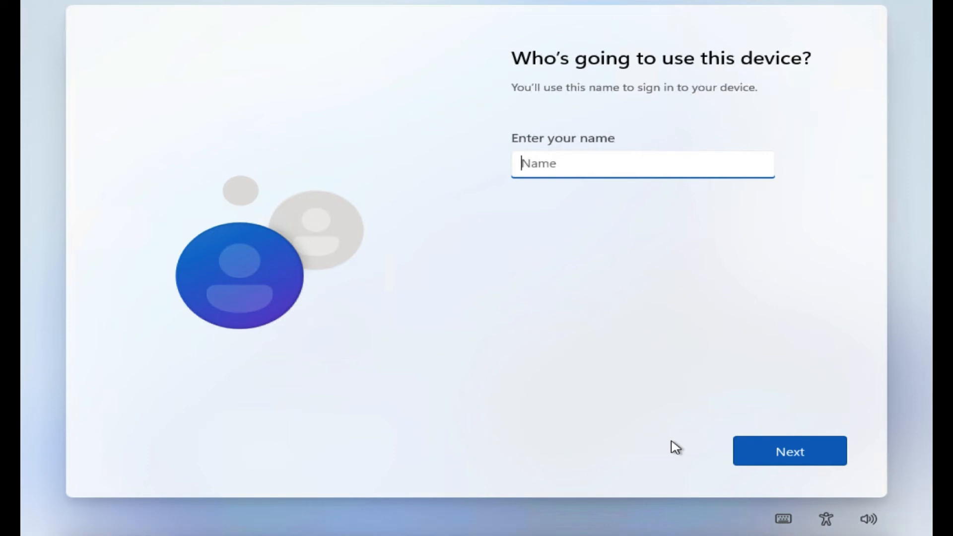
- Enter 'Te_Guide' as the local account's user name
text(Technet)
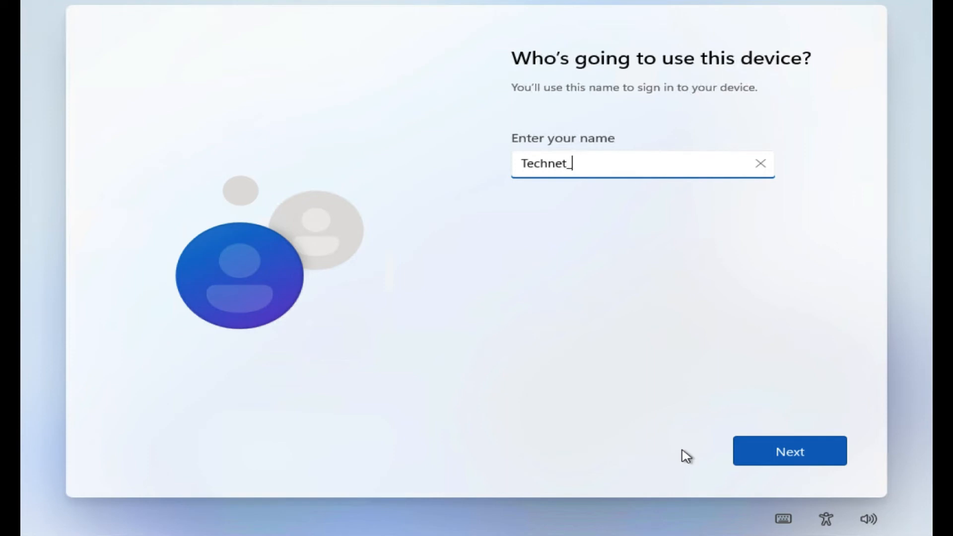
text(_Guide)
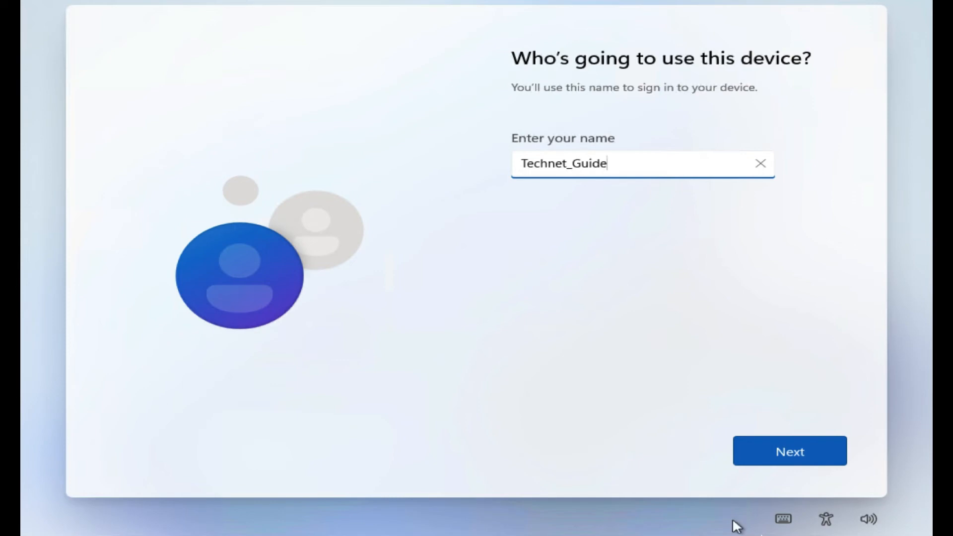
click(823, 459)
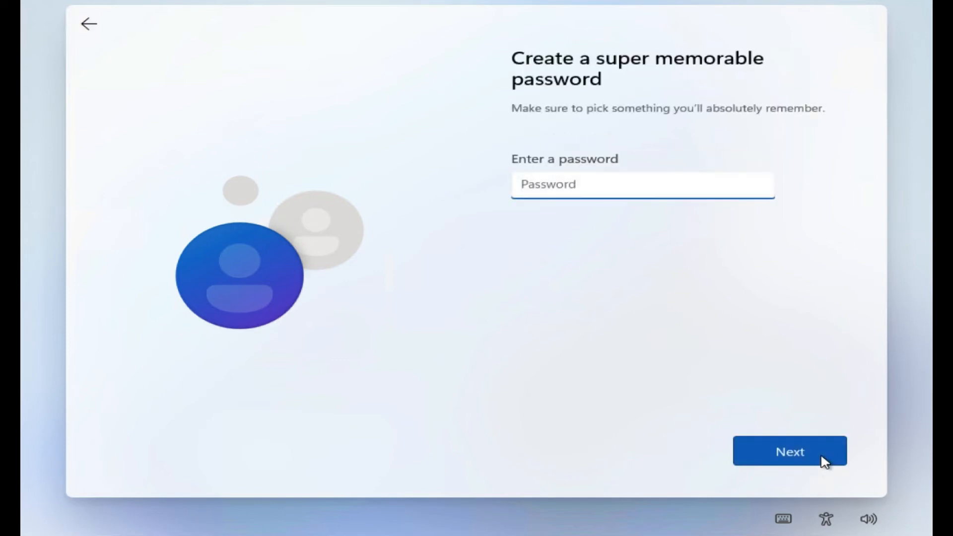
- Set the account password and confirm it by entering it again
text(•••••)
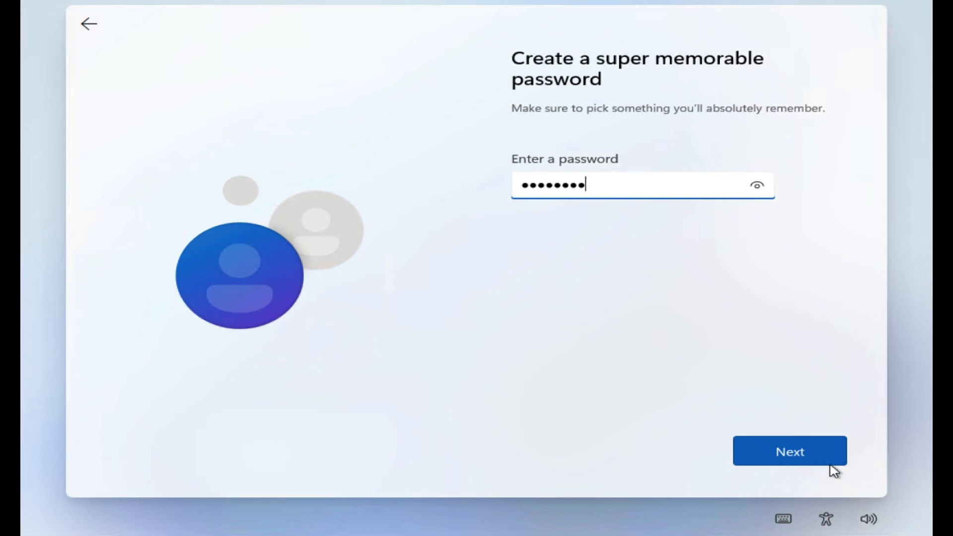
click(828, 464)
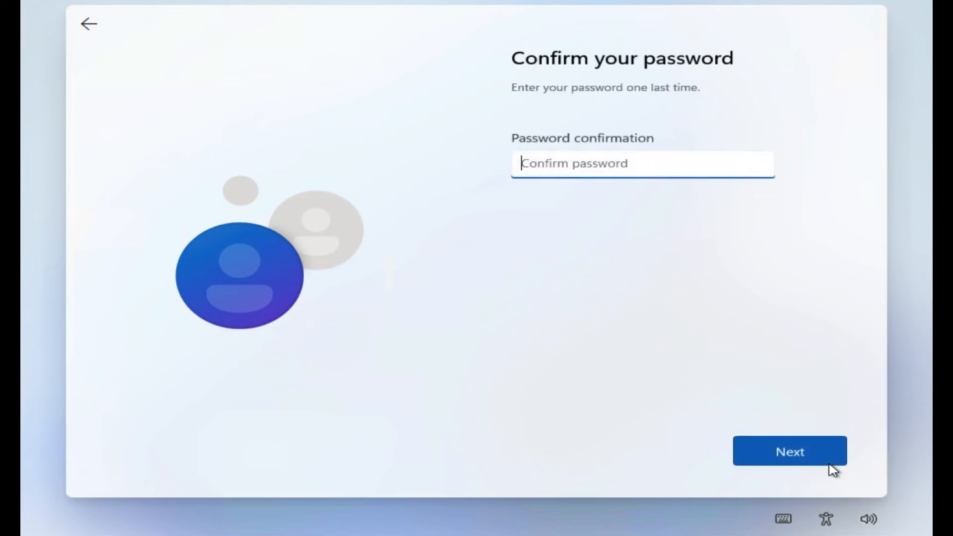
text(•••••)
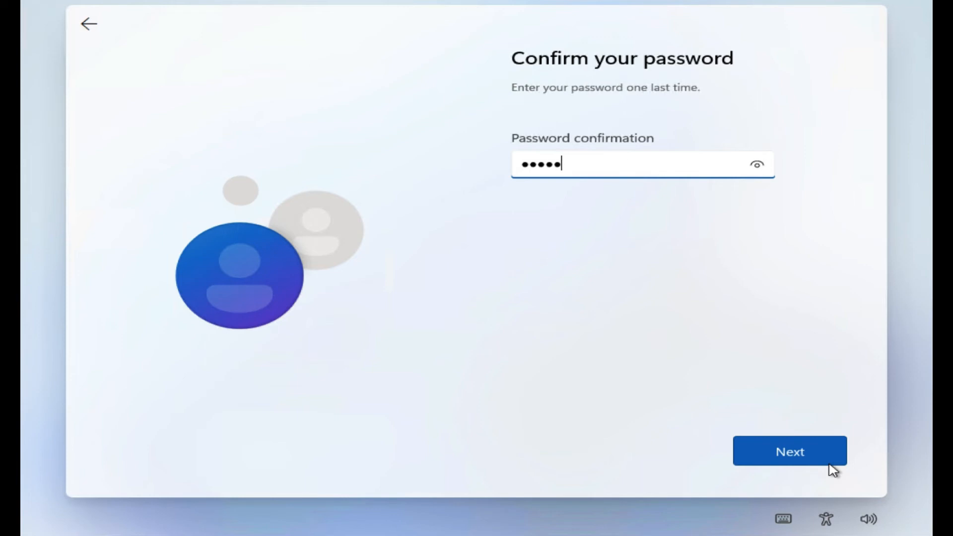
text(•••)
click(825, 459)
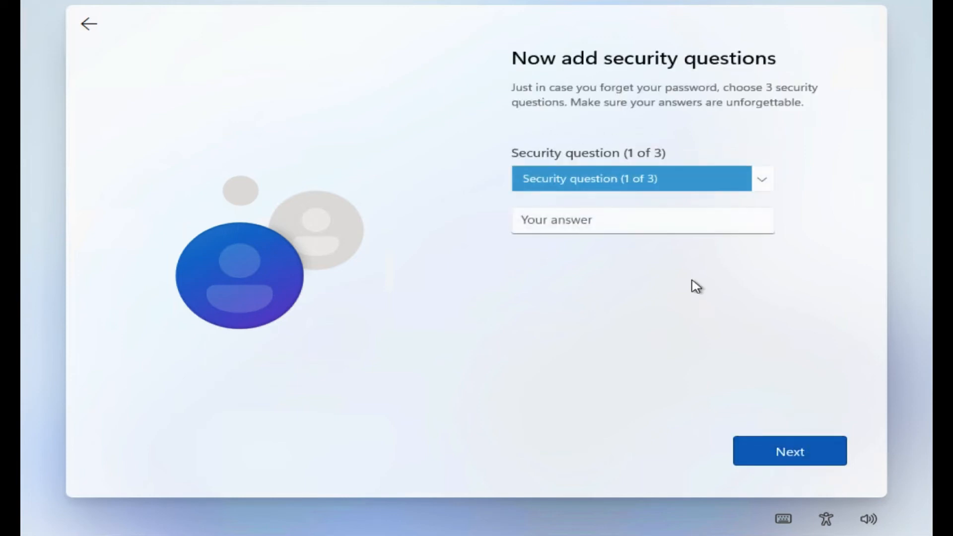
- Choose 'What was your childhood nickname?' as the first security question and enter its answer
click(762, 182)
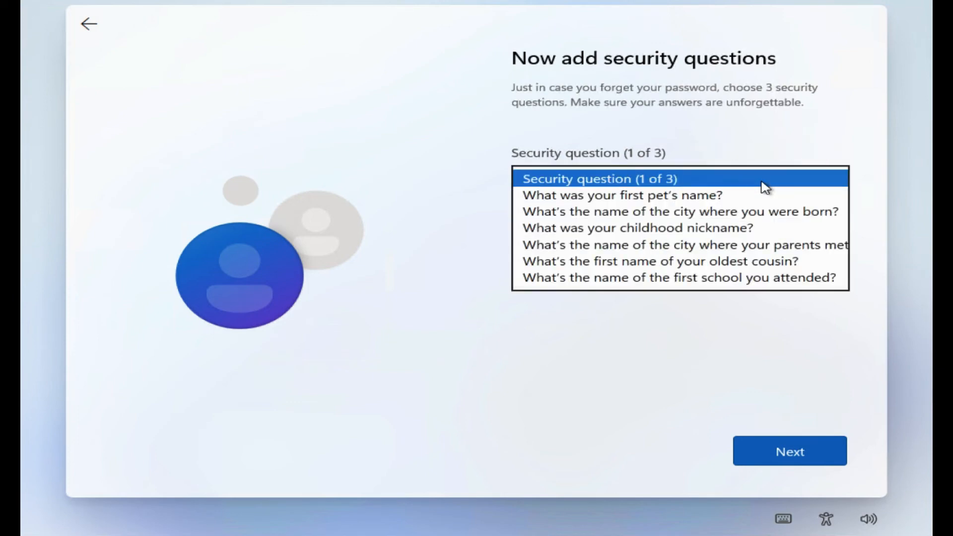
click(762, 182)
click(762, 181)
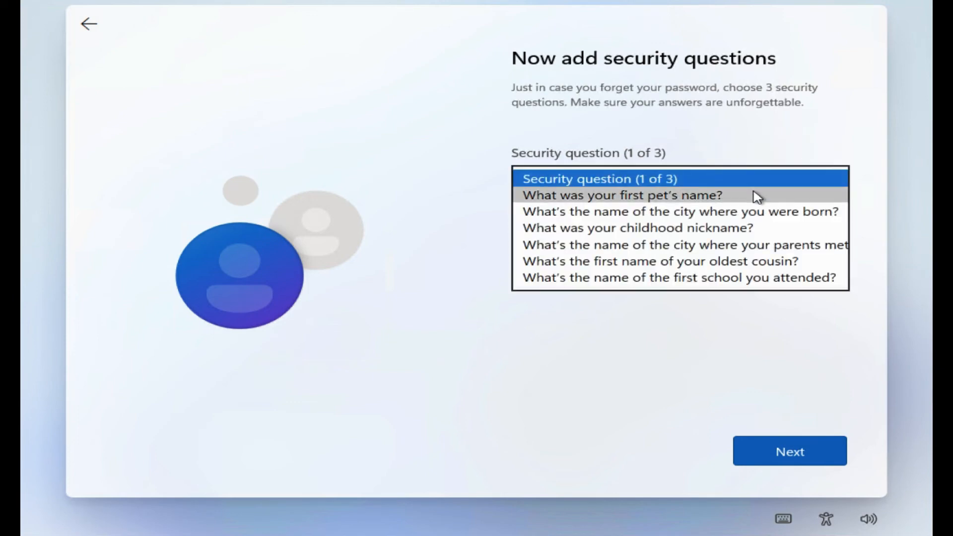
click(753, 232)
click(688, 224)
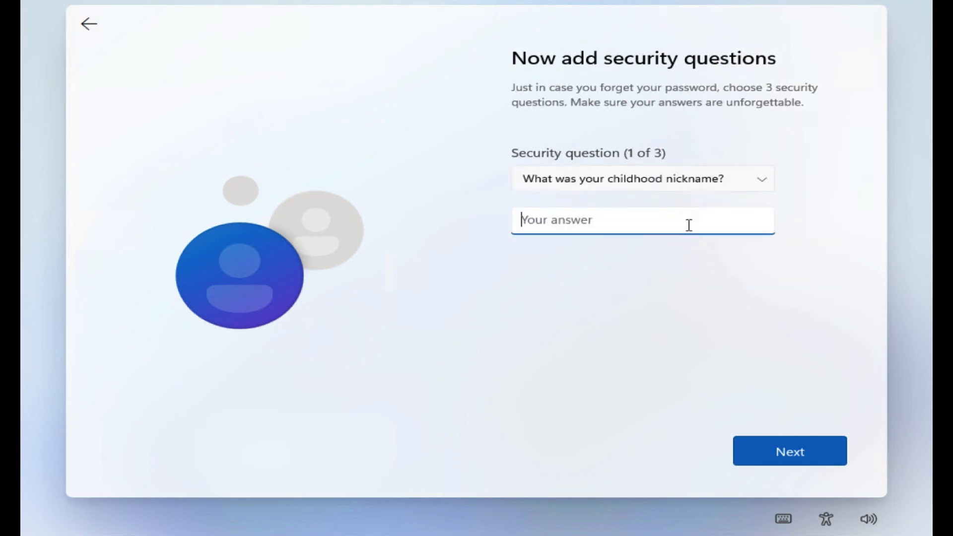
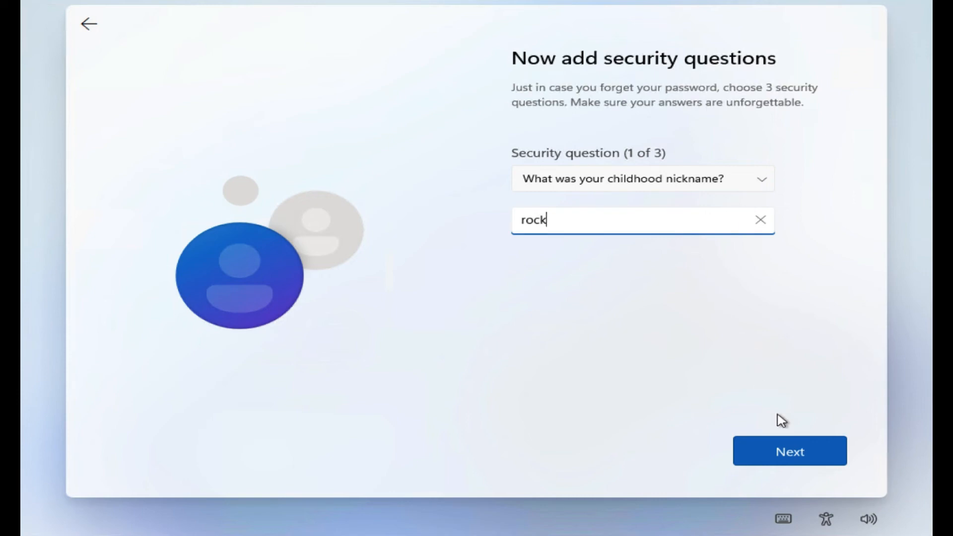
click(785, 450)
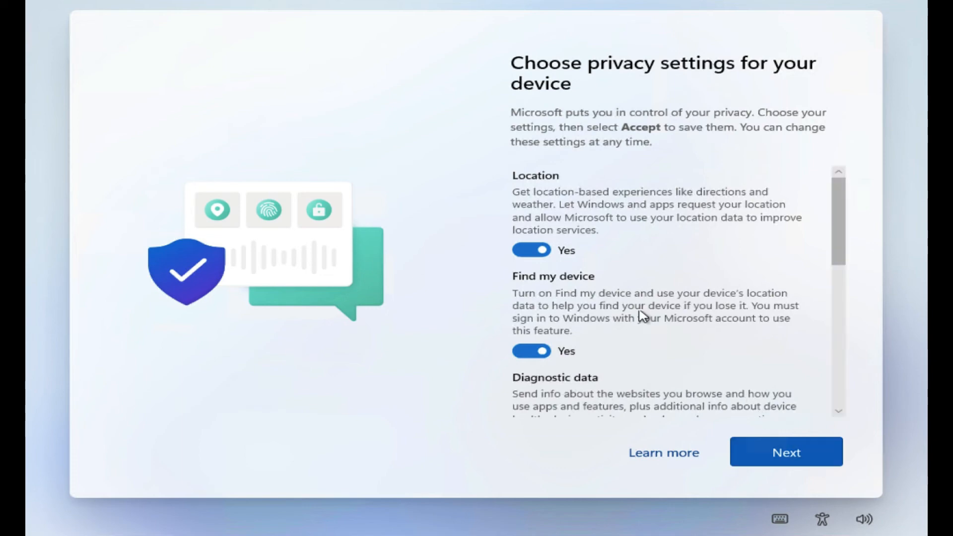
- Page through the default privacy settings and accept them
click(757, 447)
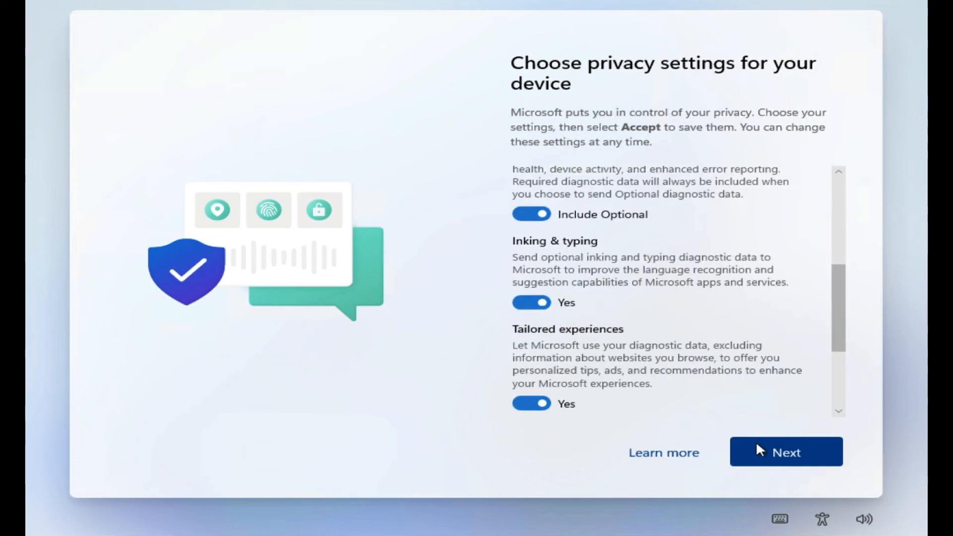
click(758, 446)
click(758, 447)
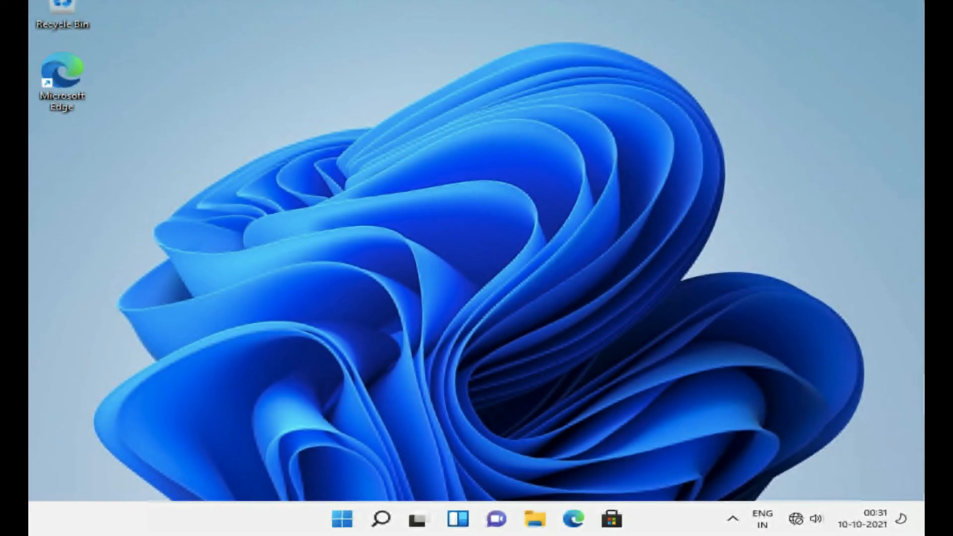
- Open the Start menu on the newly installed Windows 11 desktop
key(super)
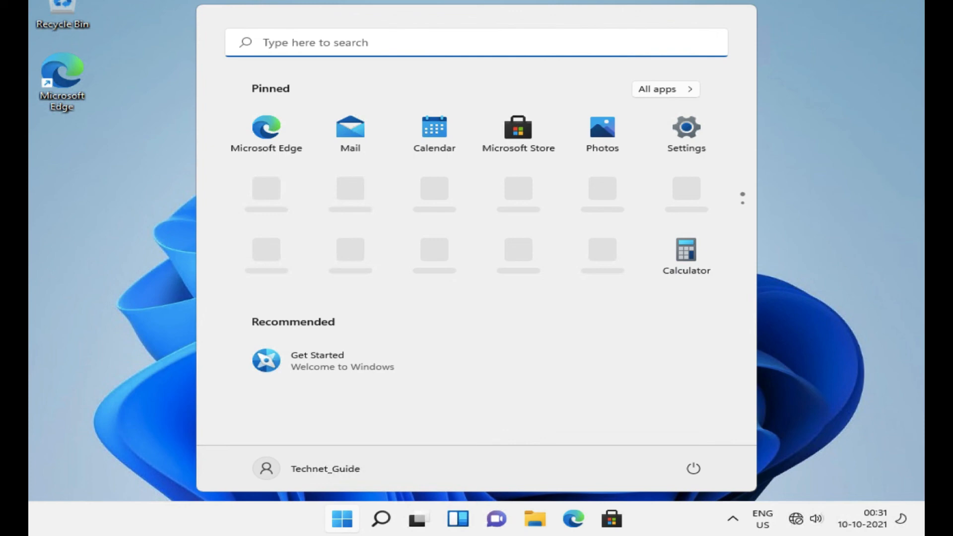
- Reopen the Start menu and view the Shut down and Restart power options
click(833, 145)
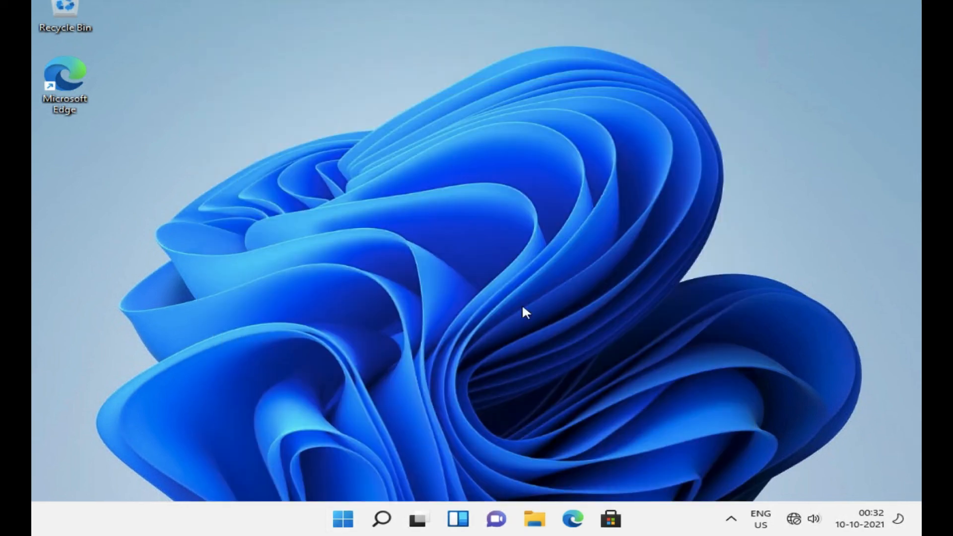
click(340, 519)
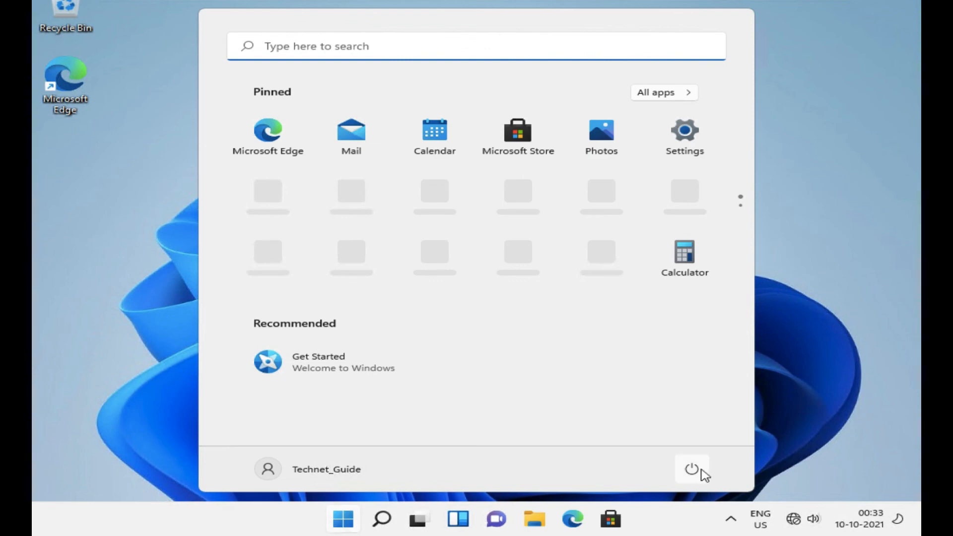
click(700, 470)
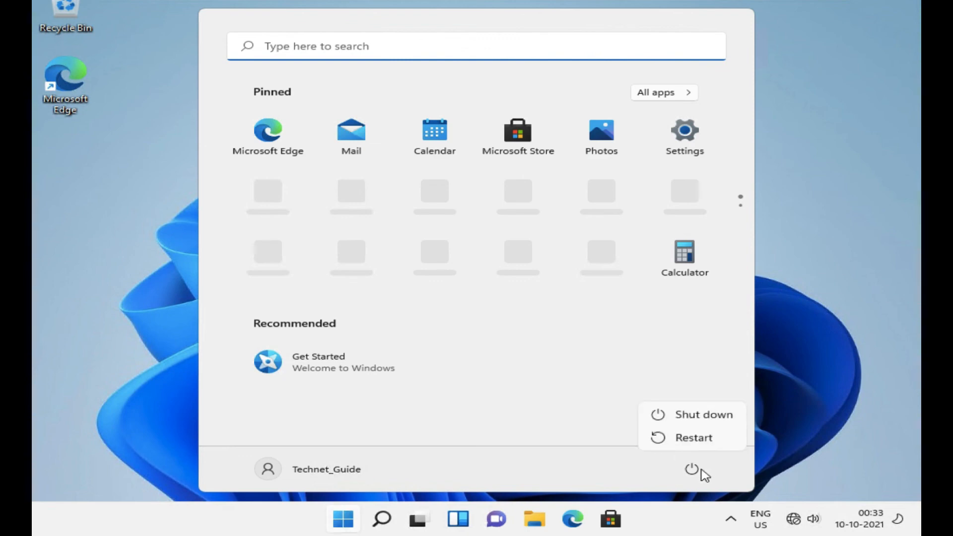
click(726, 473)
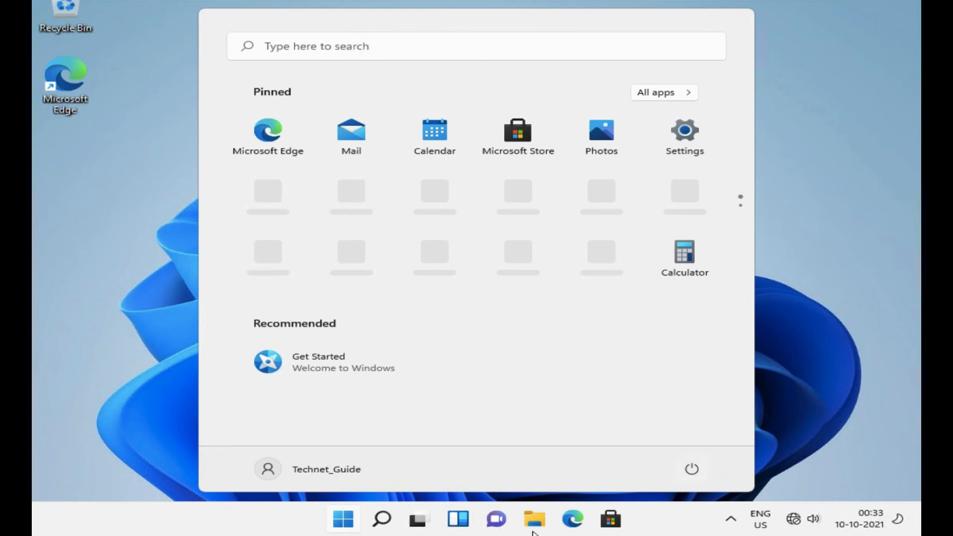
- Open Settings from Start, then close it to leave the plain desktop
click(336, 518)
click(335, 518)
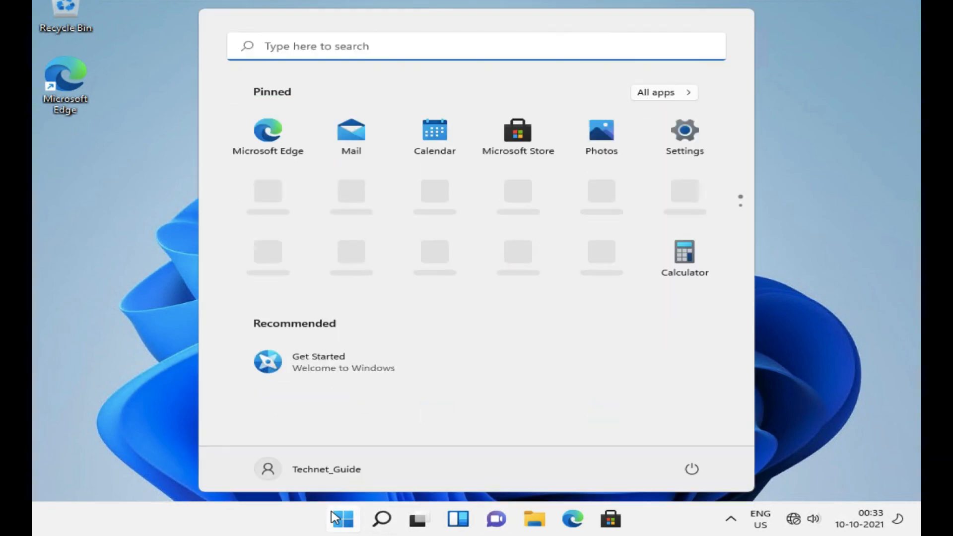
click(683, 128)
click(747, 15)
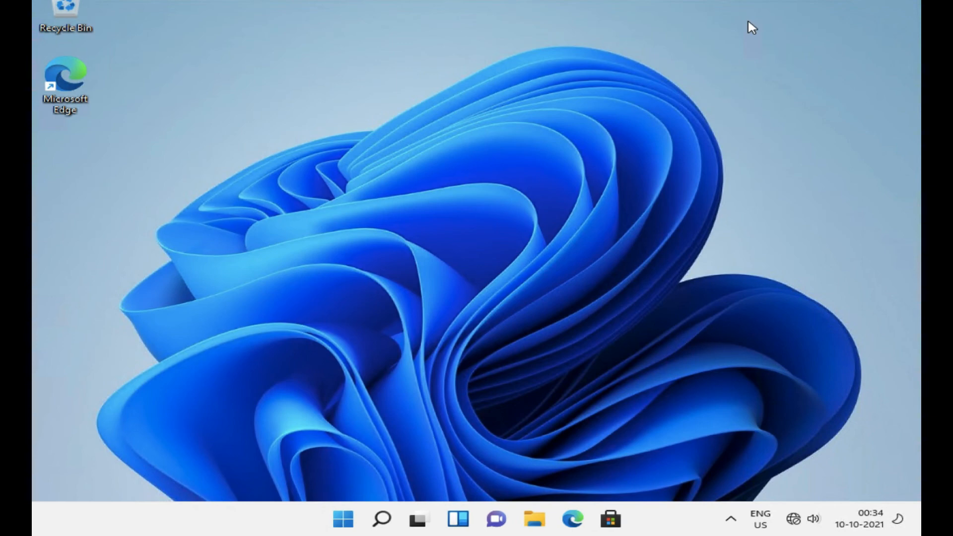